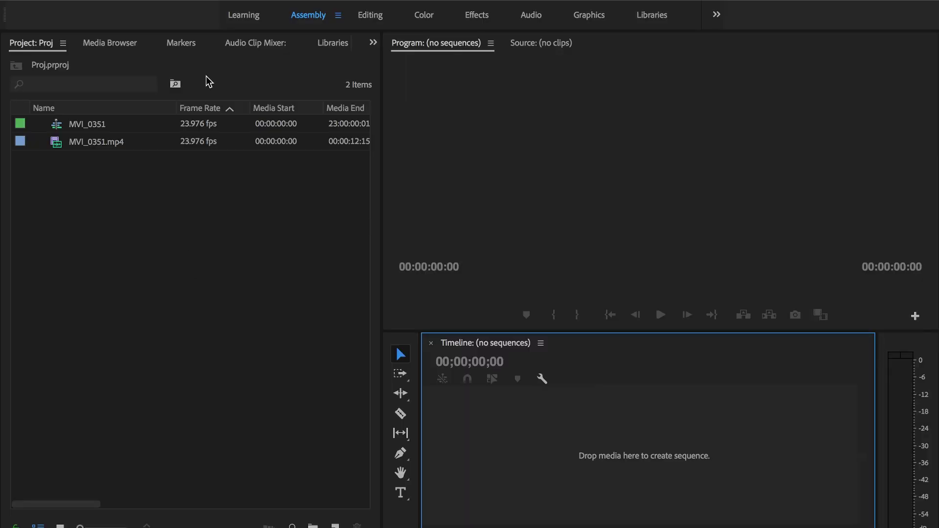
Create Sequence 06 from the Digital SLR 1080p preset DSLR 1080p24 at 23.976 fps
click(145, 8)
mouse_move(159, 25)
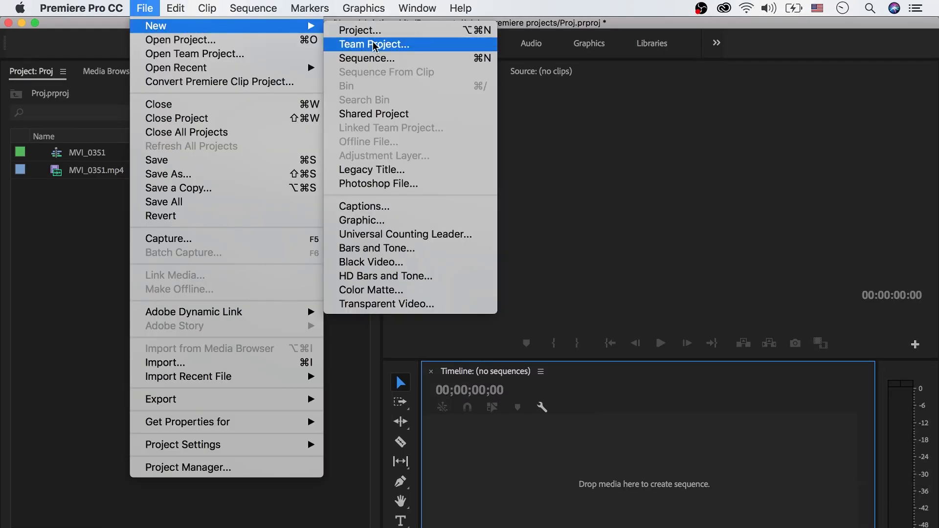
click(368, 58)
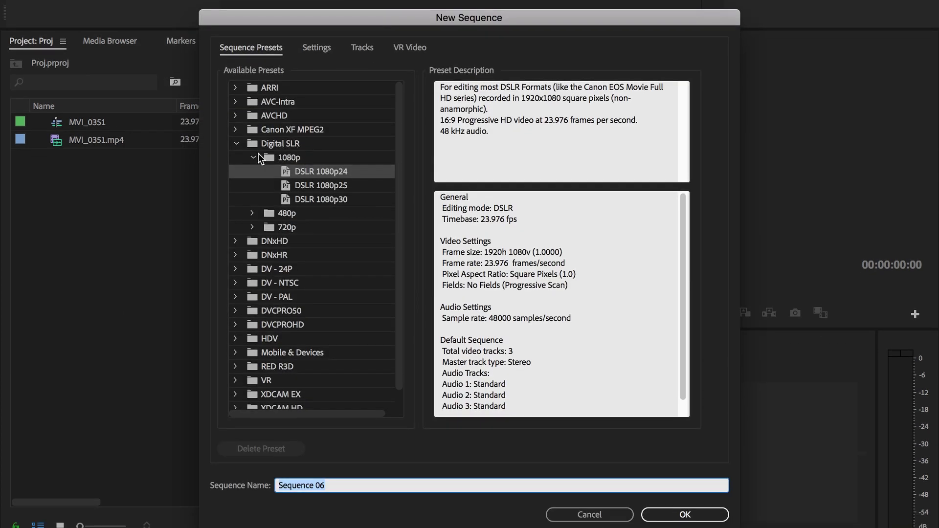
click(237, 144)
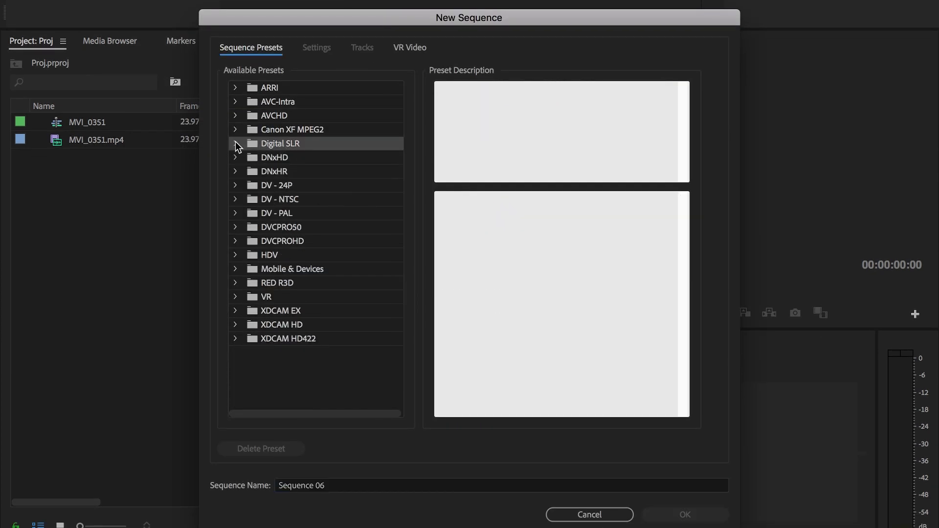
click(237, 144)
click(259, 157)
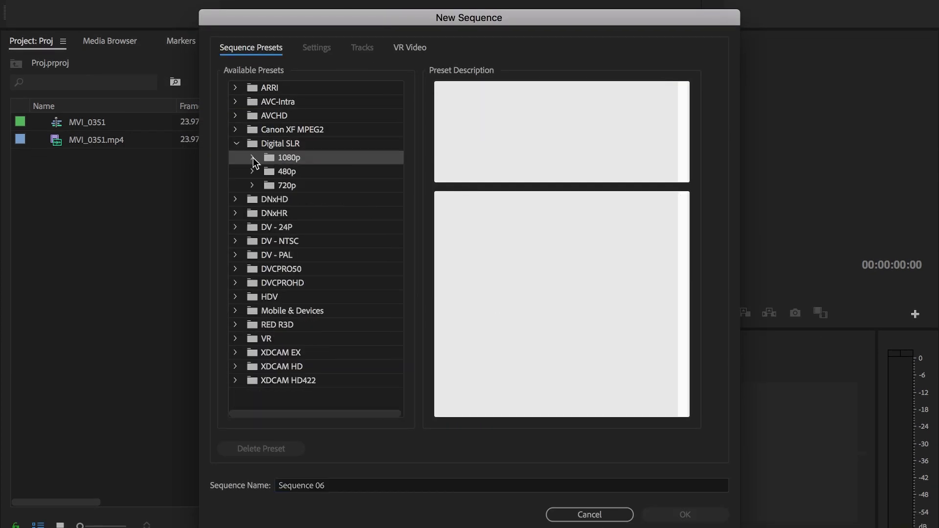
click(318, 173)
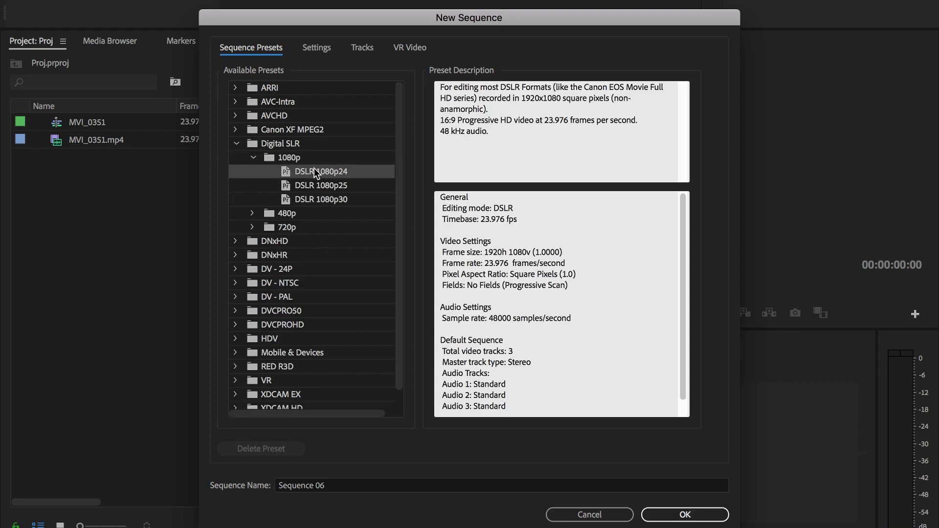
drag(408, 24, 519, 11)
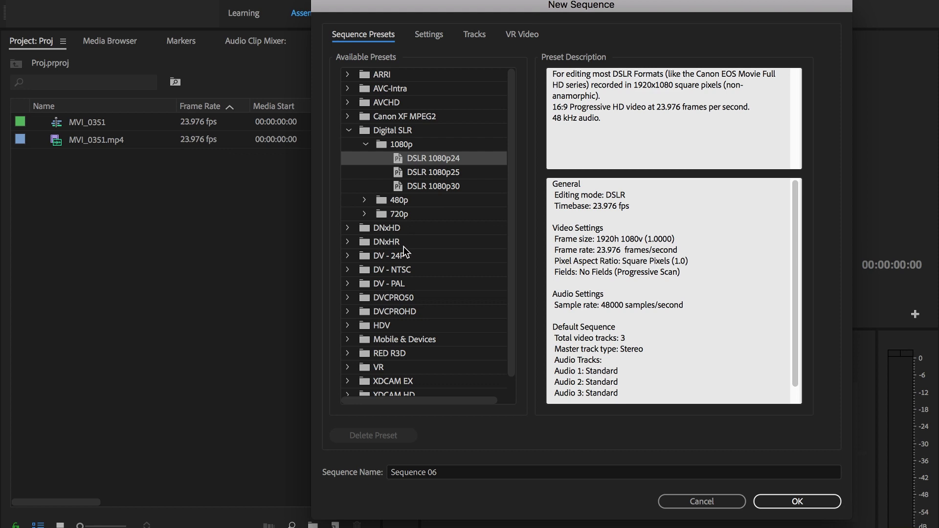
click(797, 503)
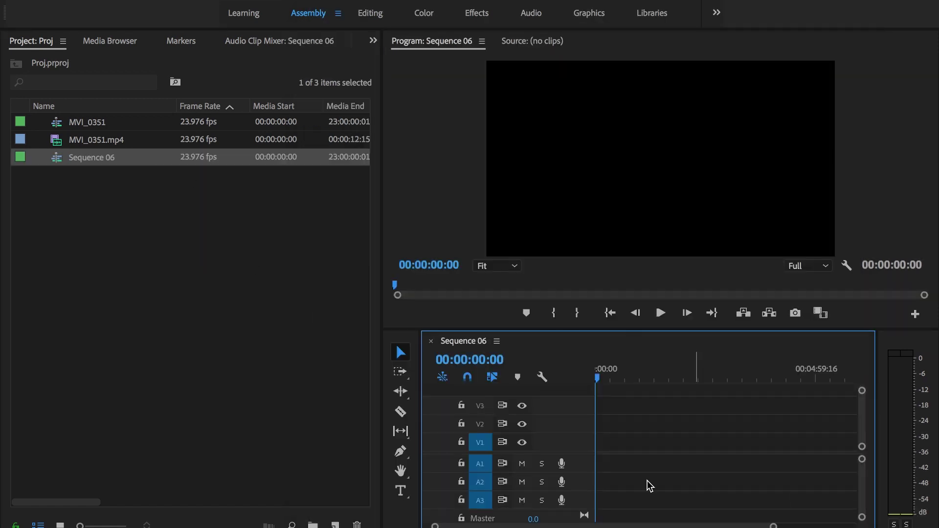
Place MVI_0351.mp4 into Sequence 06, with video on V1 and audio on A1
click(89, 141)
drag(115, 148, 602, 448)
drag(557, 402, 557, 402)
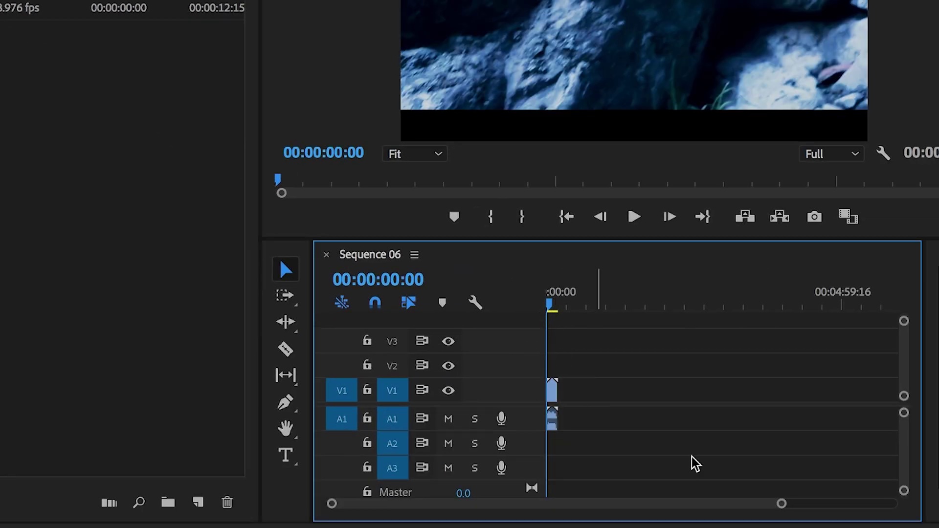
drag(785, 503, 690, 516)
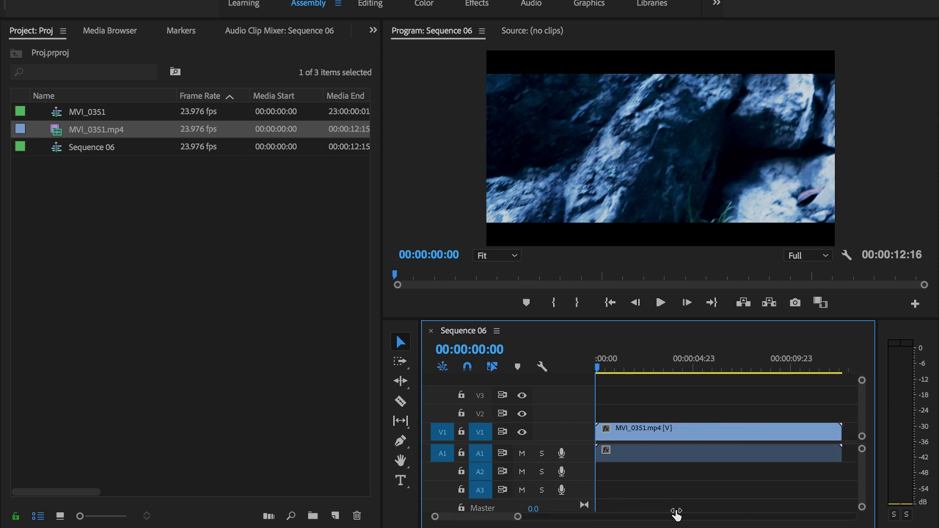
Preview the clip's opening frames, then park the playhead at its end, 00:00:12:16
click(607, 369)
drag(609, 371, 579, 377)
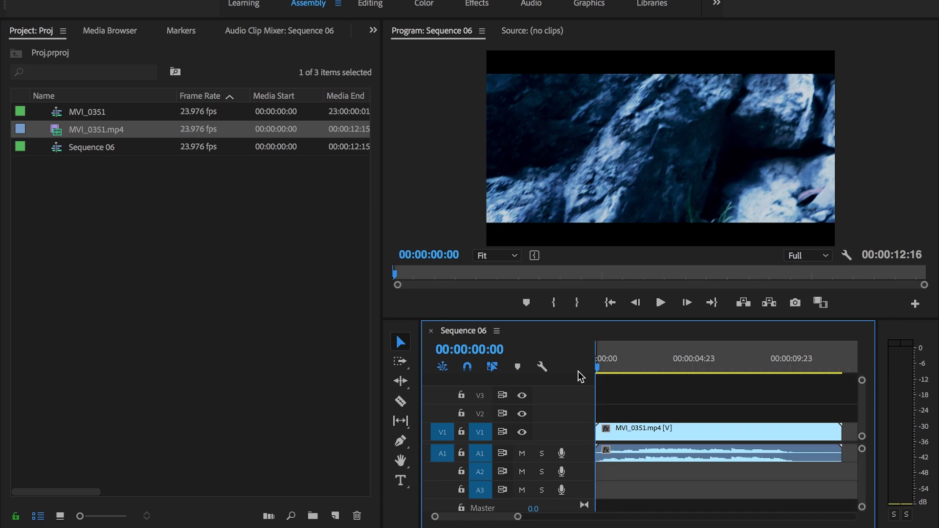
drag(617, 367, 577, 371)
drag(517, 517, 519, 517)
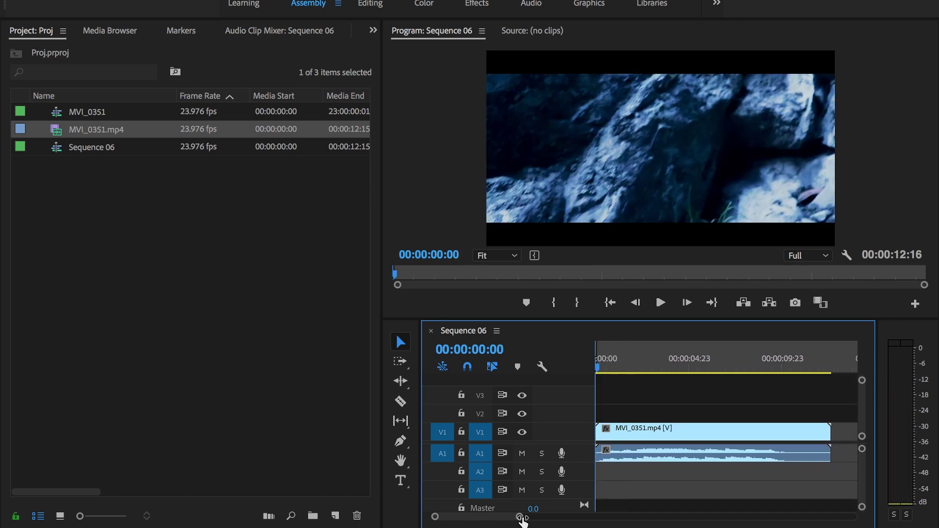
drag(601, 368, 832, 374)
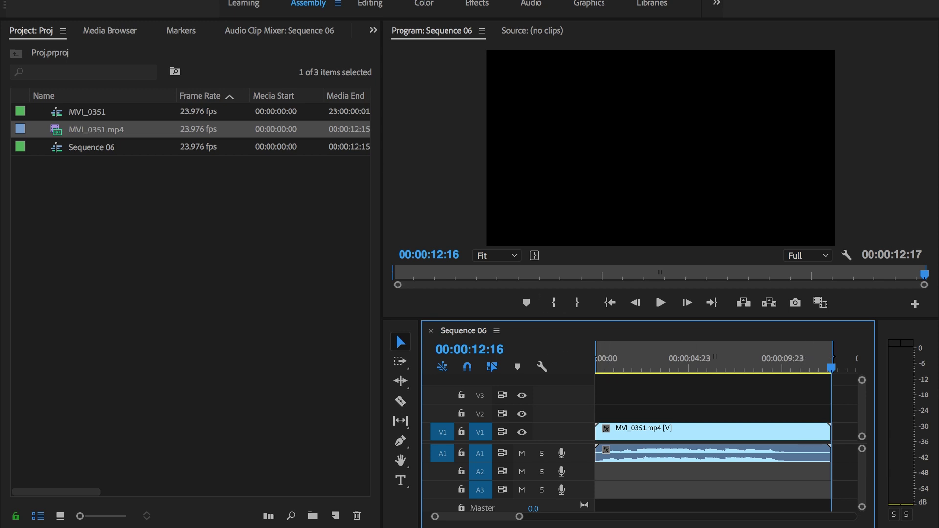
Open Export Settings for Sequence 06 with H.264 format and the preset set to Custom
click(144, 0)
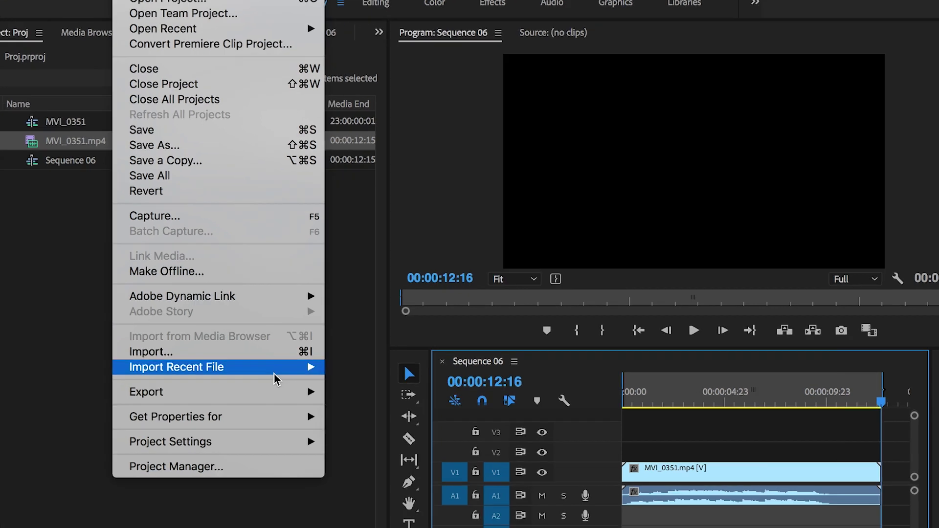
mouse_move(309, 400)
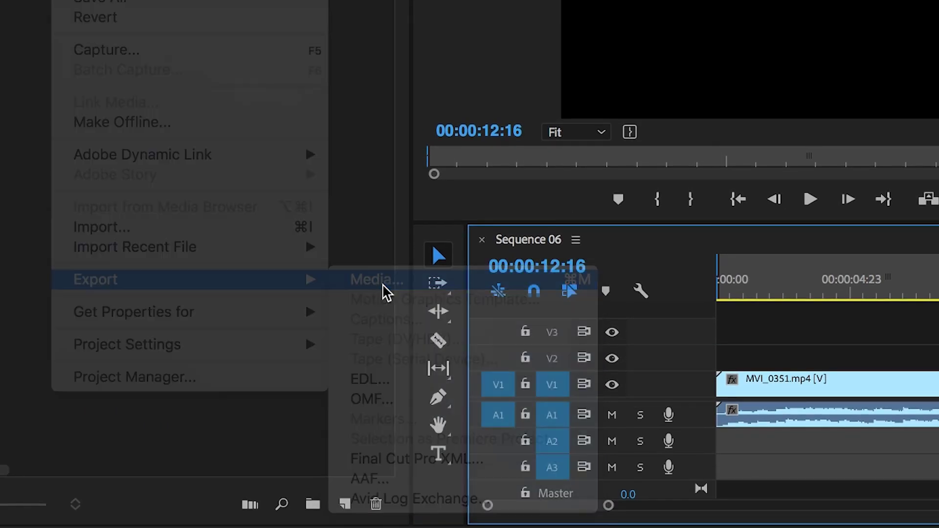
click(383, 295)
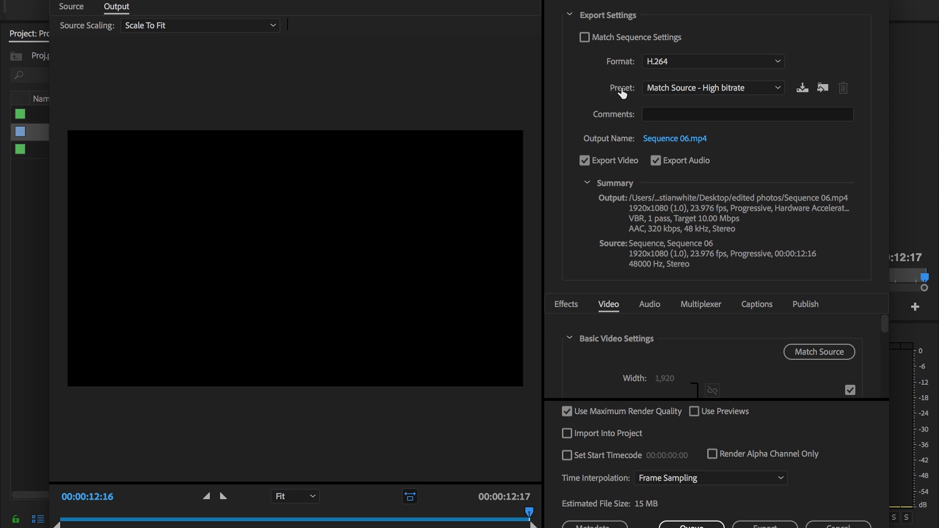
click(709, 61)
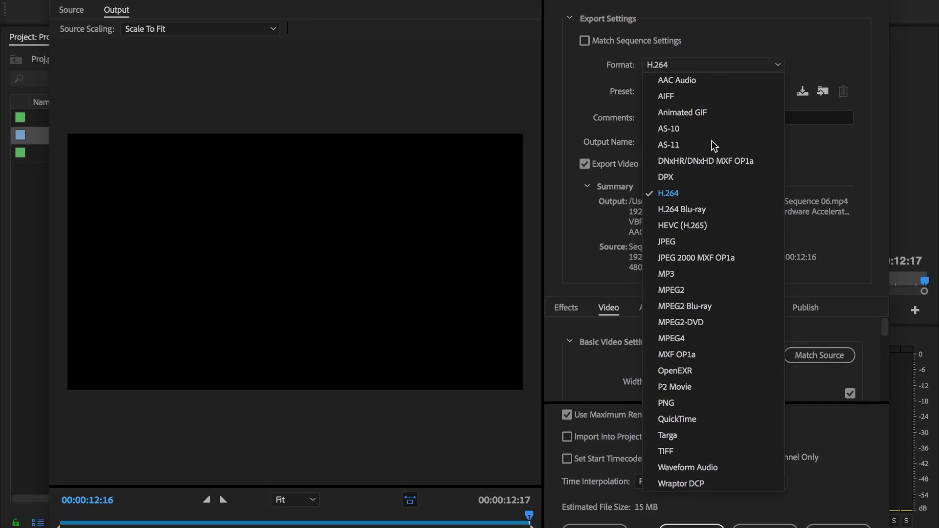
click(678, 195)
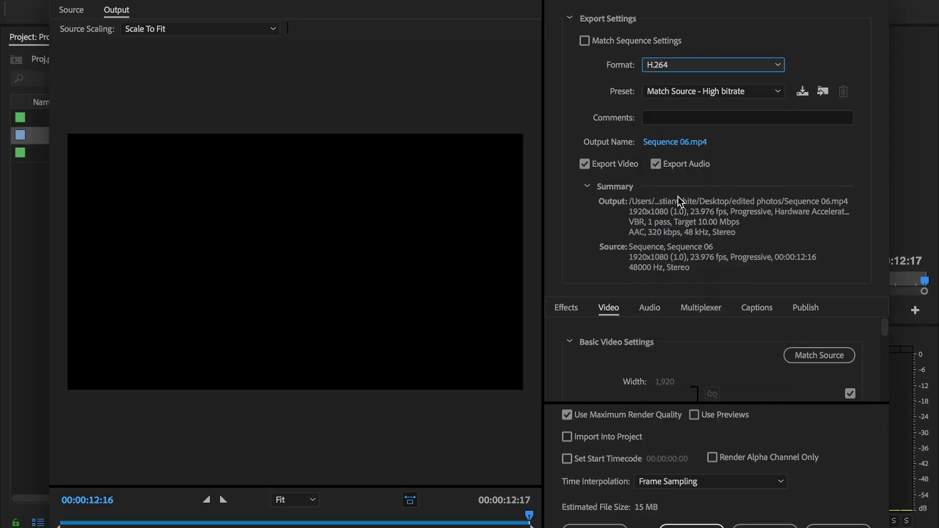
click(761, 91)
scroll(731, 145, up, 2)
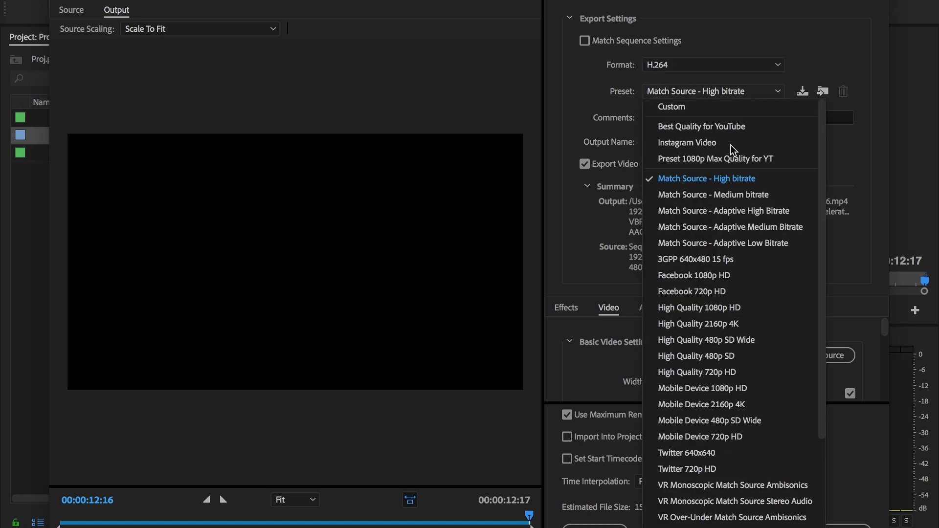
click(679, 107)
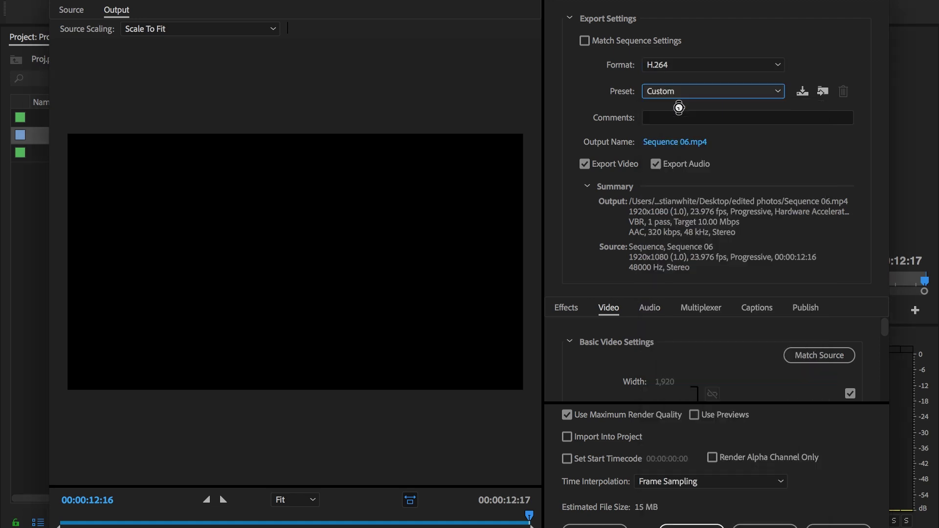
Set the output file name to Waterfall.mp4, saved in the edited photos folder
click(665, 145)
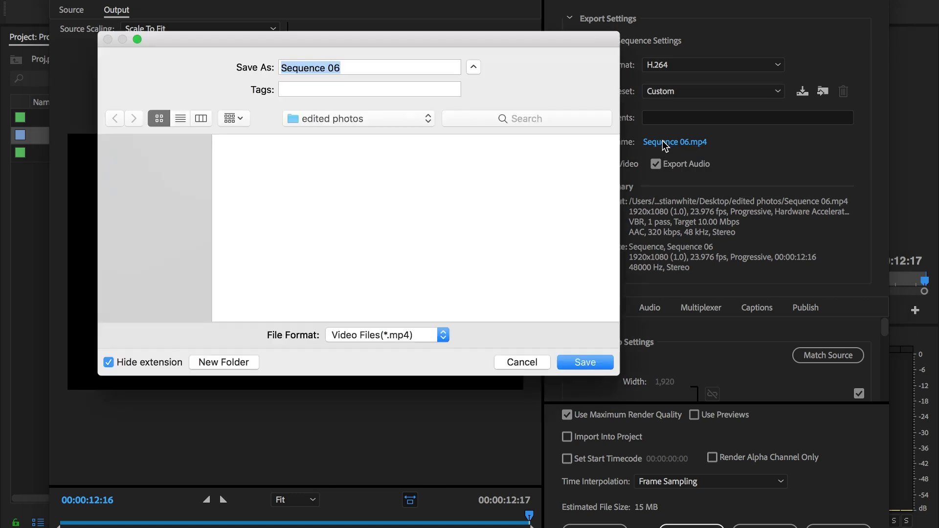
text(Waterfall)
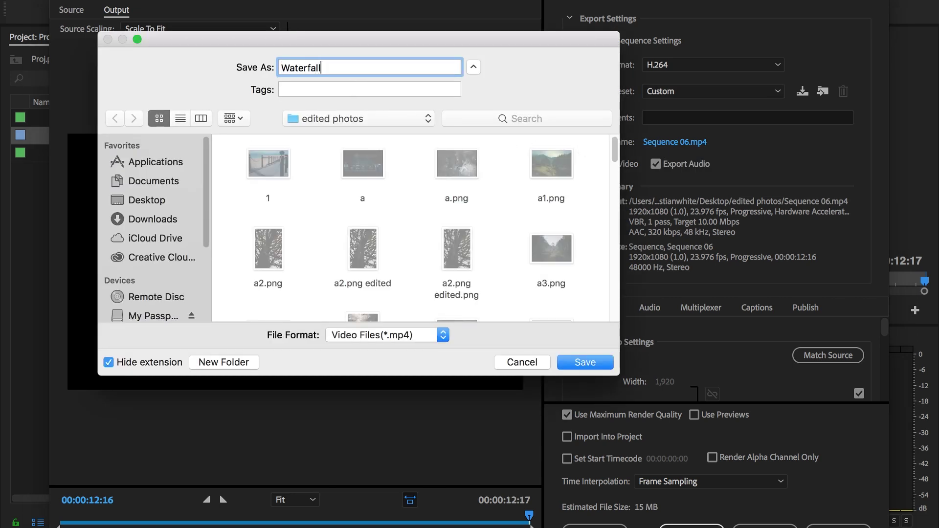
click(601, 366)
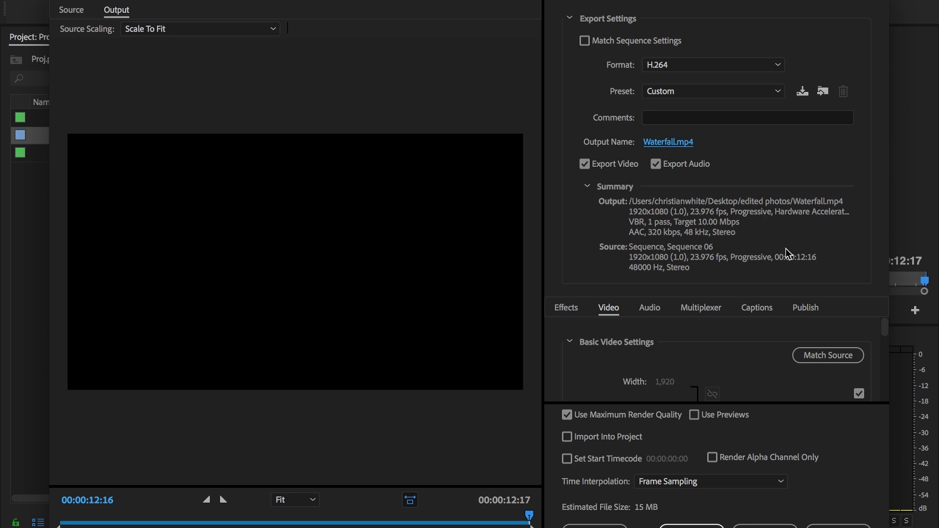
Uncheck the Profile and Level match boxes, then choose Profile High and Level 4.2
scroll(869, 325, down, 3)
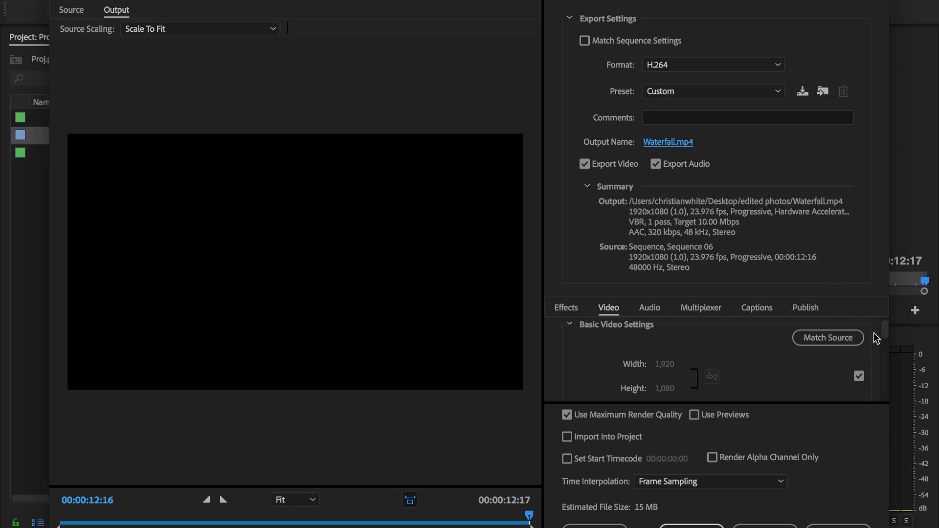
scroll(875, 337, down, 3)
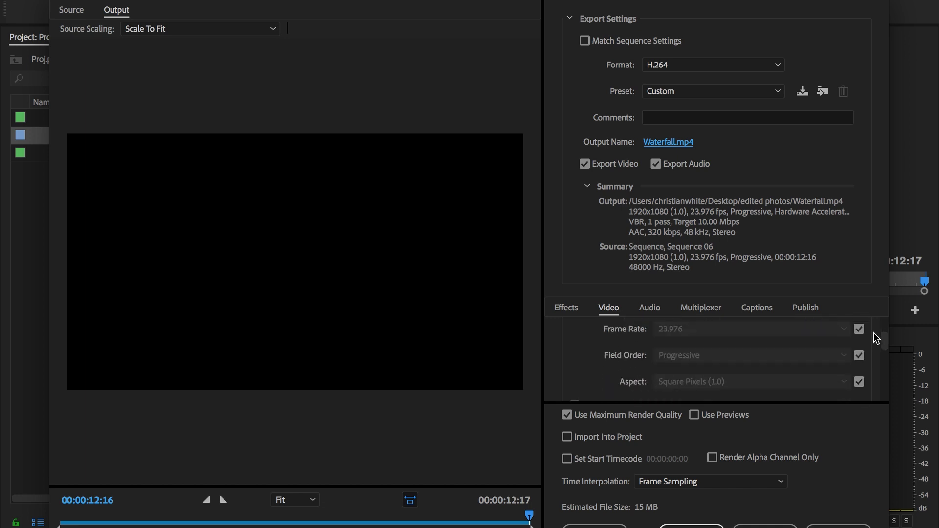
scroll(876, 334, down, 5)
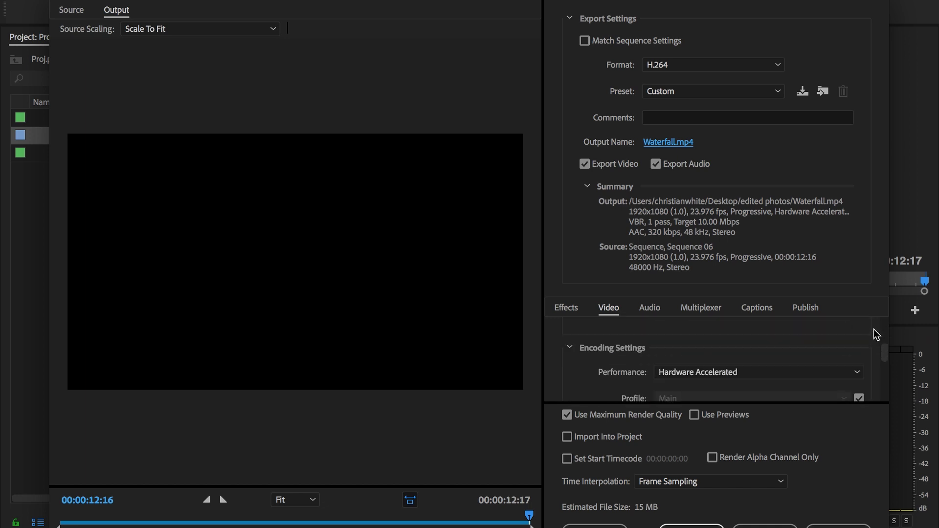
scroll(876, 335, down, 2)
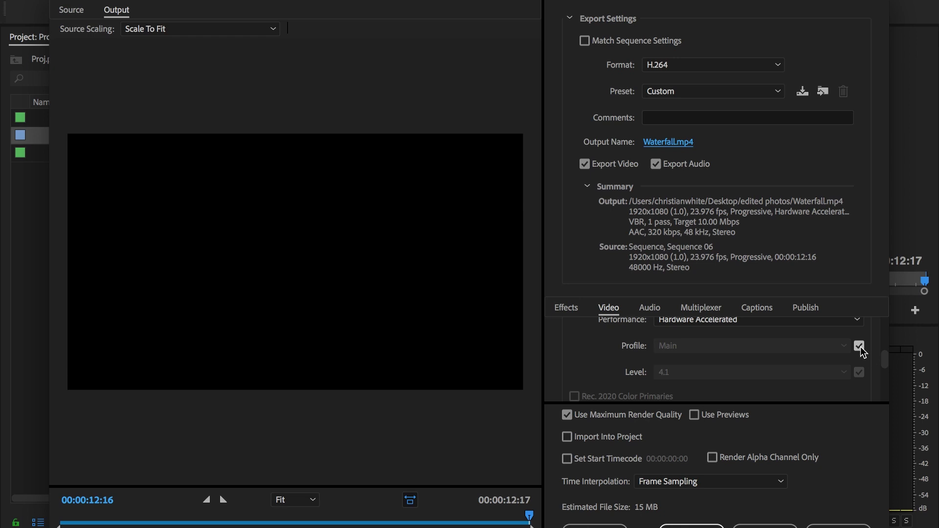
click(859, 346)
click(851, 372)
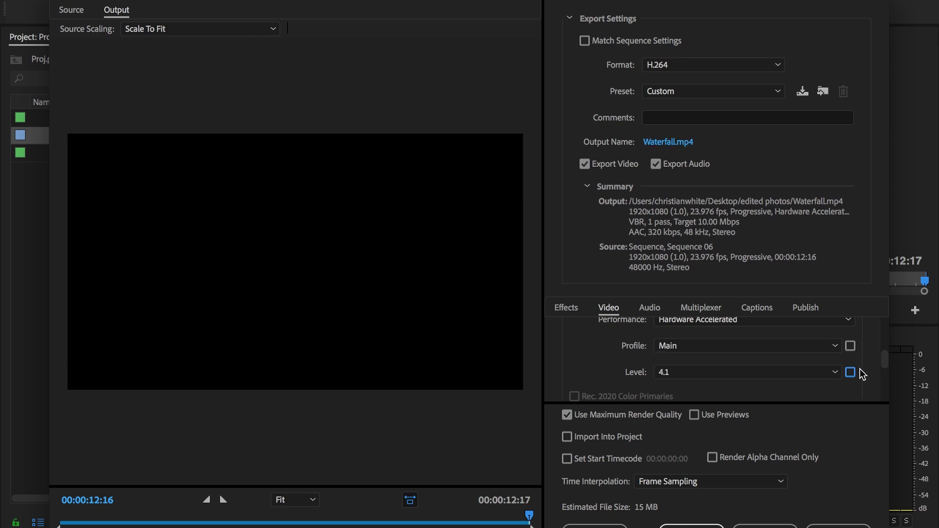
click(834, 346)
click(785, 395)
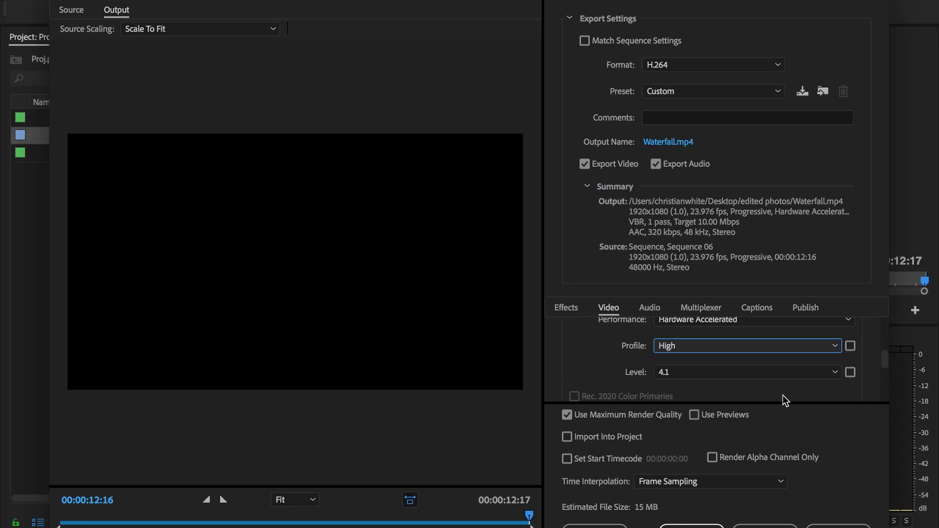
click(832, 374)
click(748, 313)
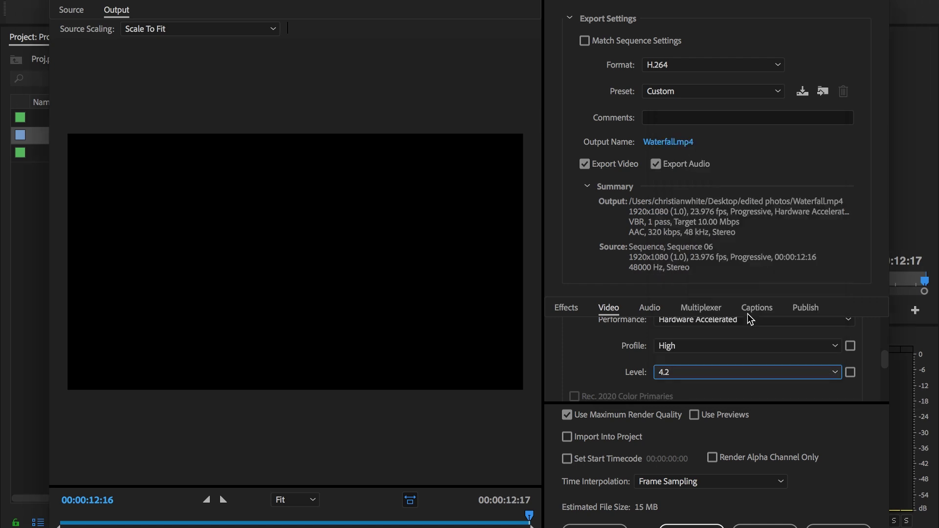
Scroll down to Bitrate Settings, currently VBR 1 pass at 10 Mbps
scroll(868, 372, up, 5)
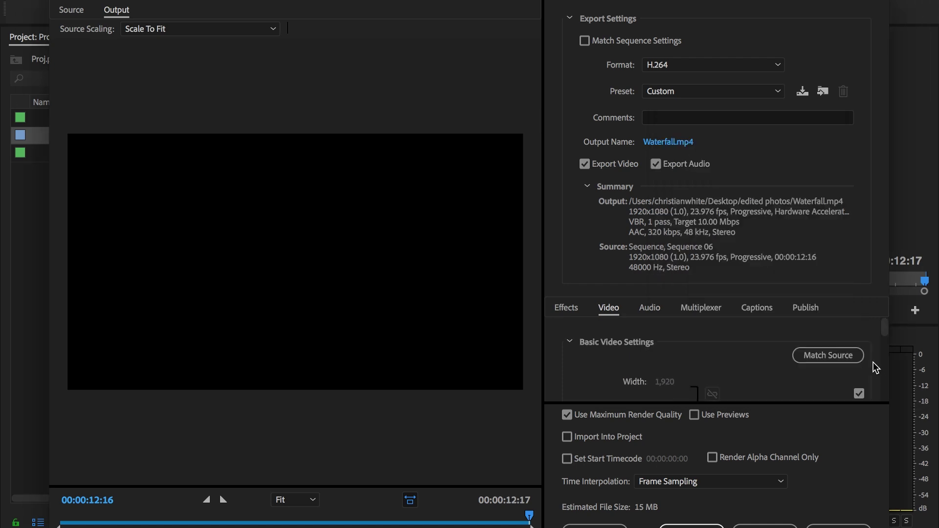
scroll(875, 368, down, 2)
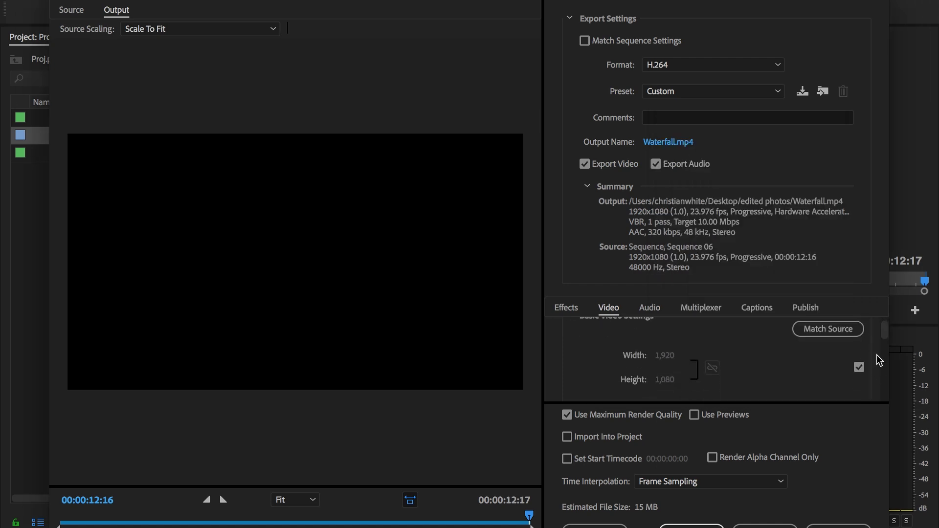
scroll(877, 354, down, 4)
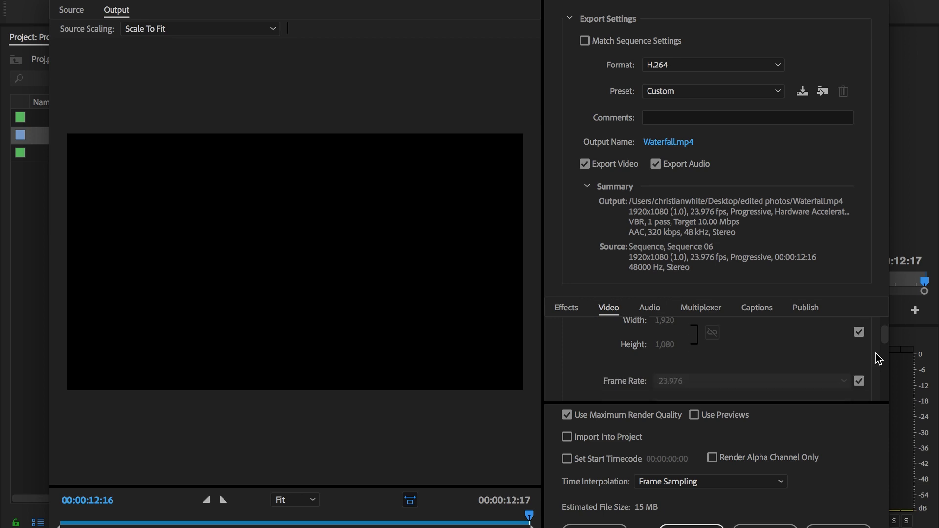
scroll(880, 360, down, 1)
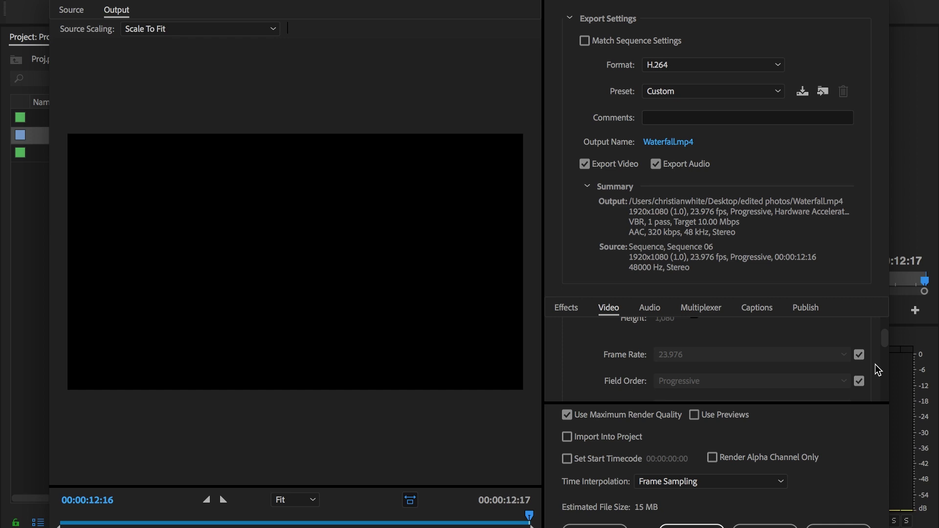
scroll(876, 363, down, 3)
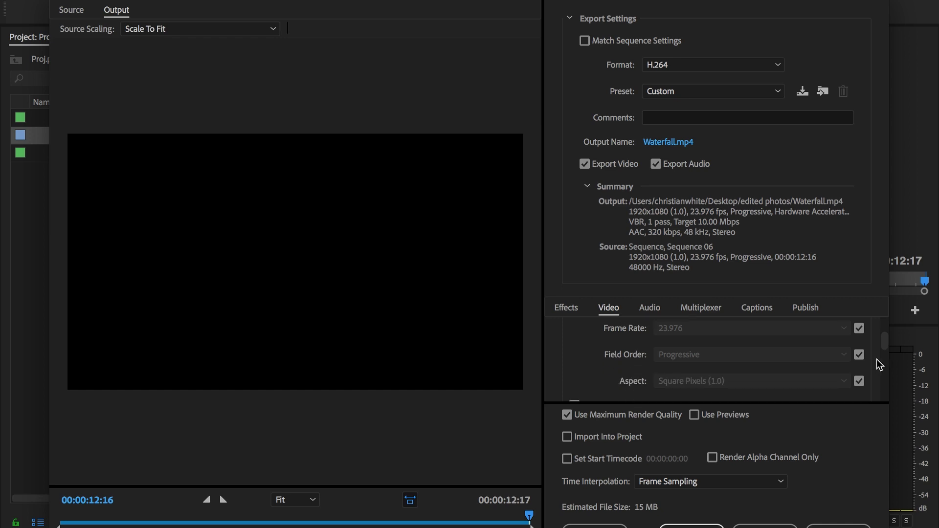
scroll(879, 364, down, 2)
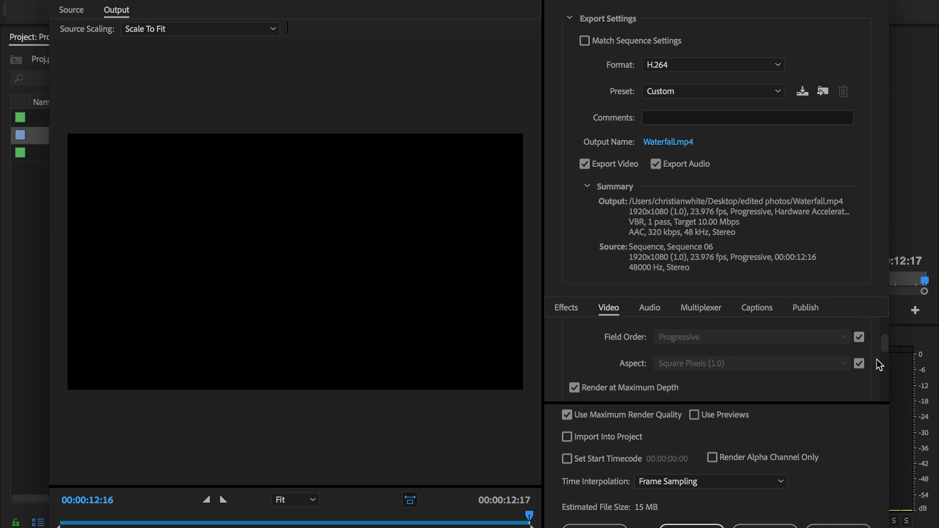
scroll(879, 364, down, 1)
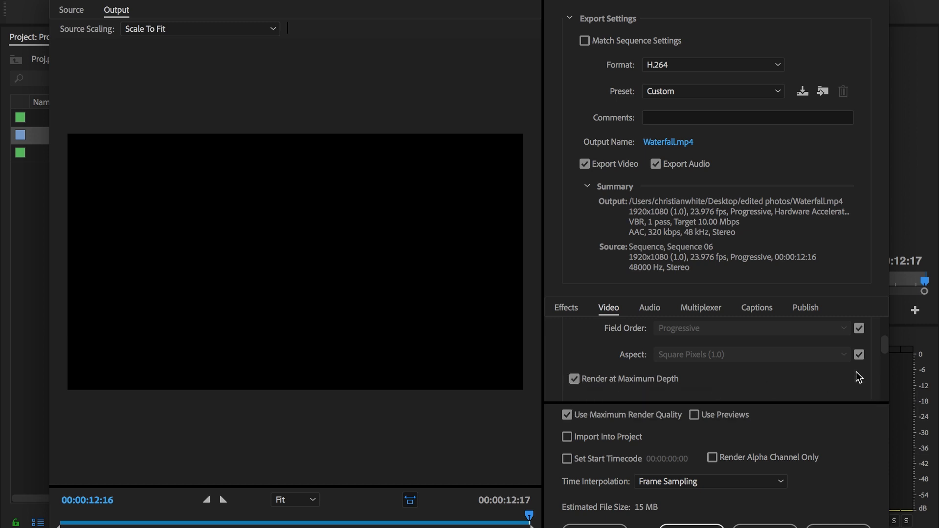
scroll(875, 375, down, 6)
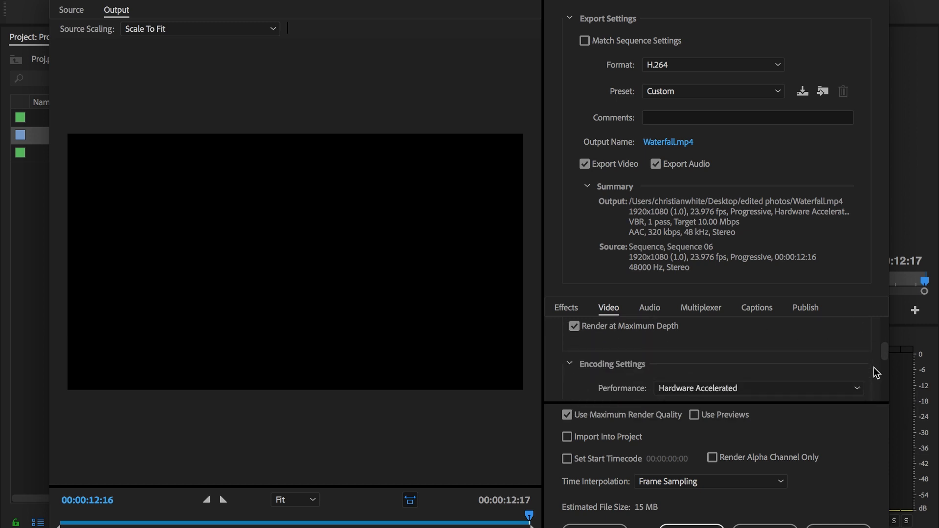
scroll(874, 366, down, 5)
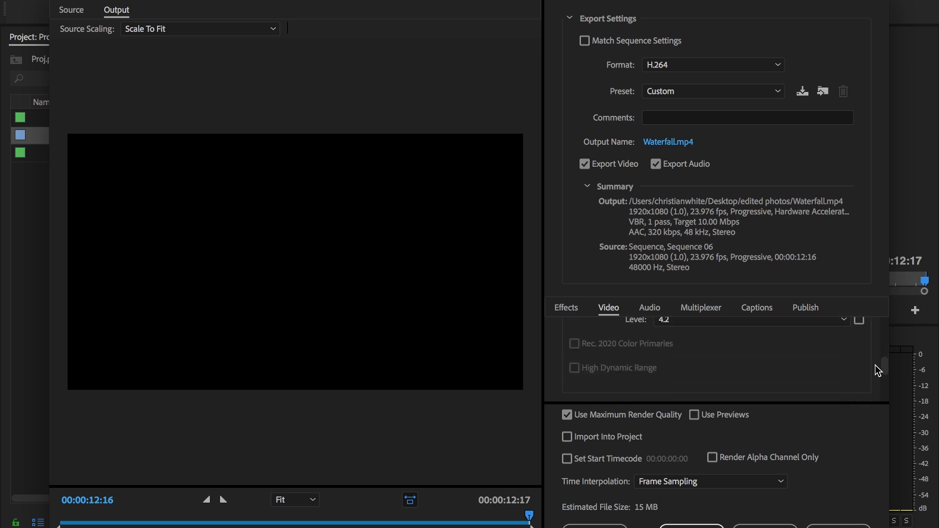
scroll(875, 365, down, 2)
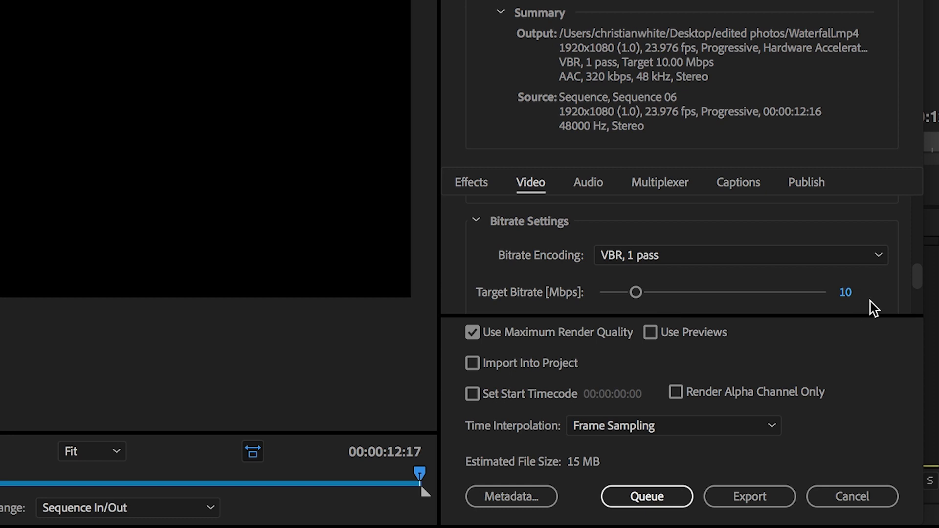
Switch bitrate encoding to CBR and set the target bitrate to 40 Mbps
click(875, 259)
click(736, 276)
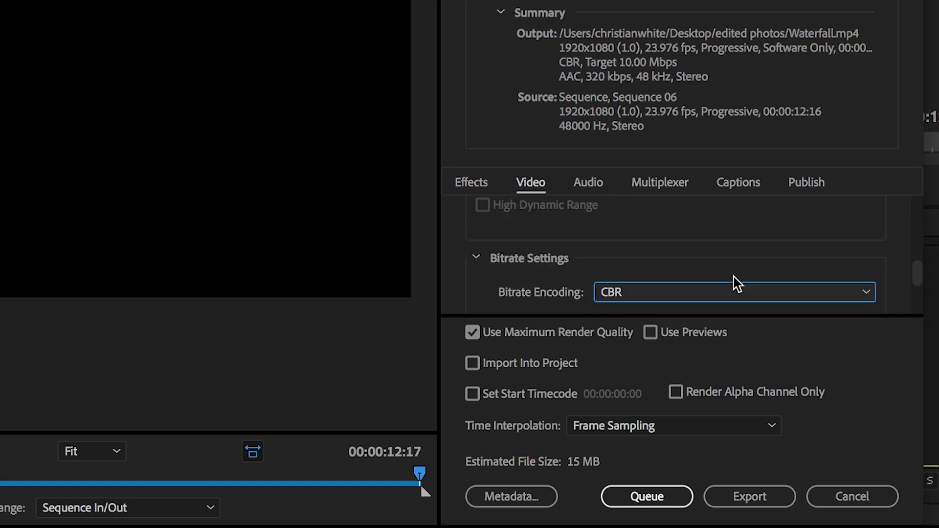
scroll(895, 268, down, 2)
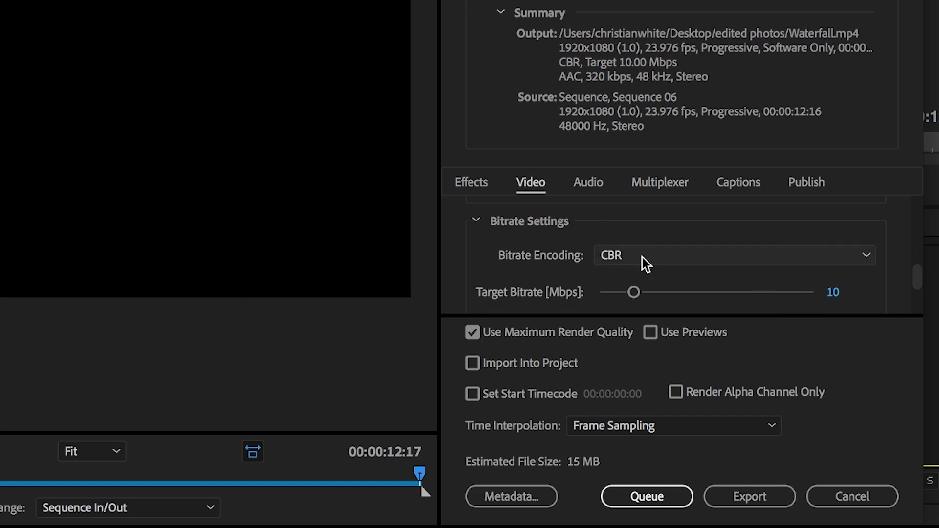
click(851, 296)
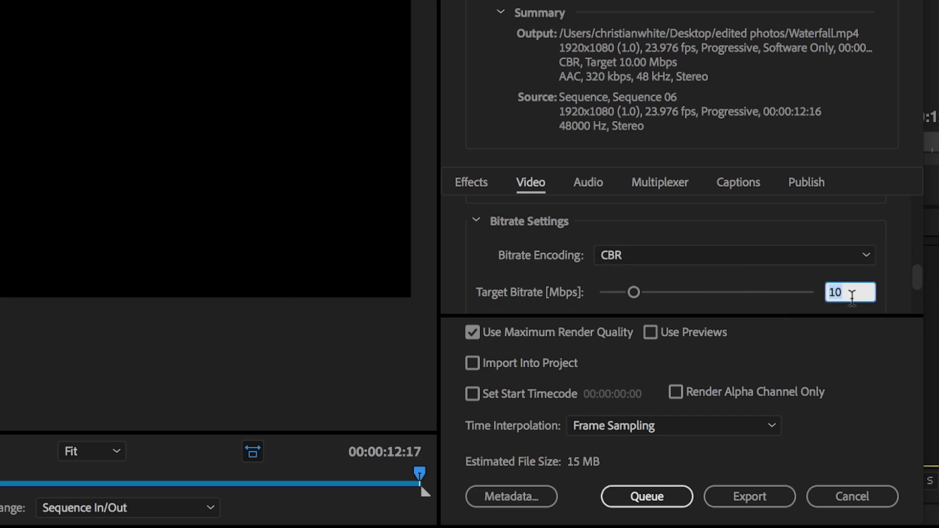
text(40)
key(Return)
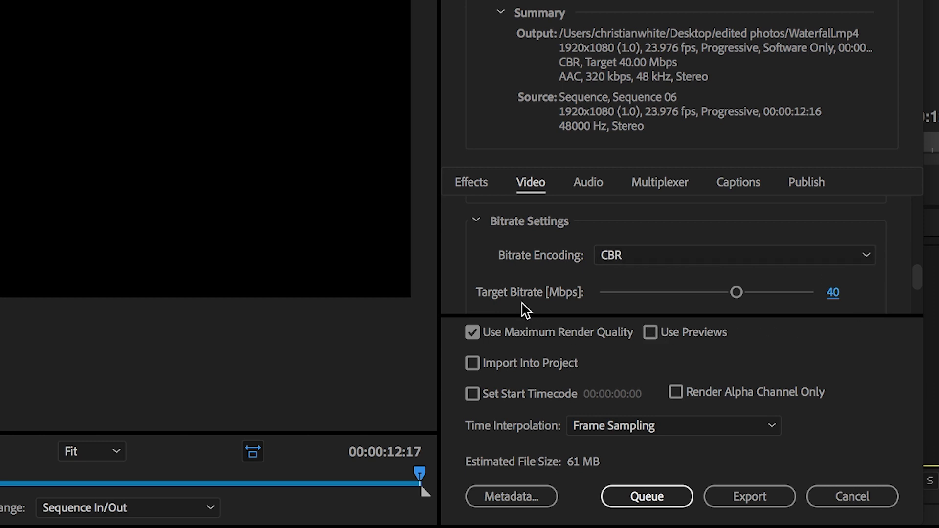
Switch to VBR, 2 pass with a 15 Mbps target and 40 Mbps maximum bitrate
click(866, 255)
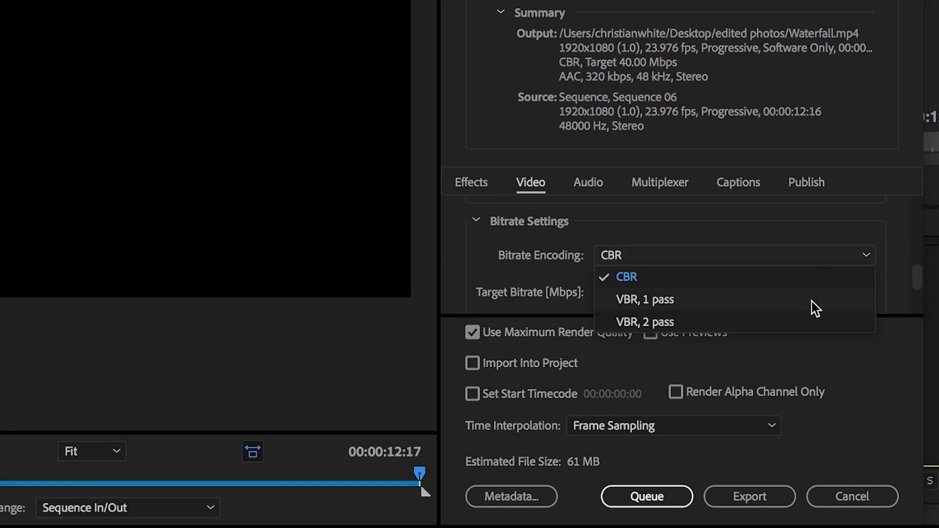
click(799, 321)
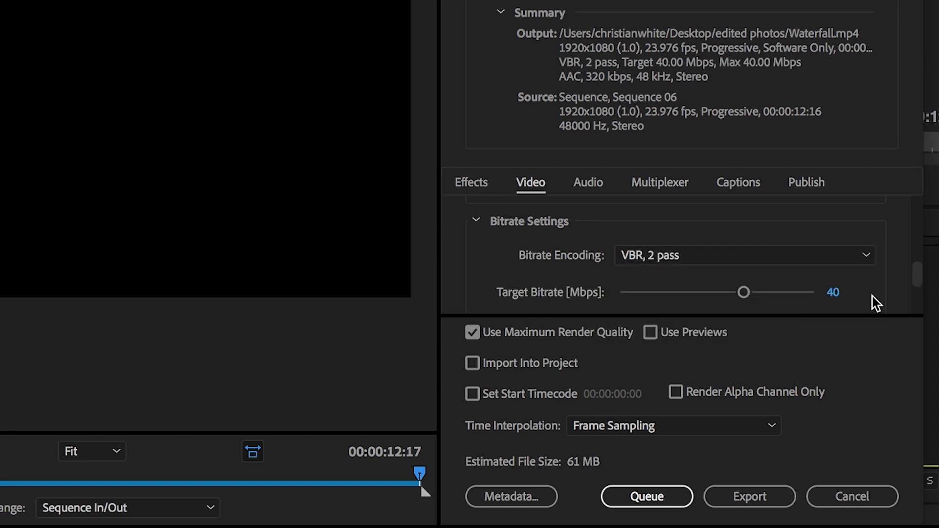
scroll(893, 295, down, 1)
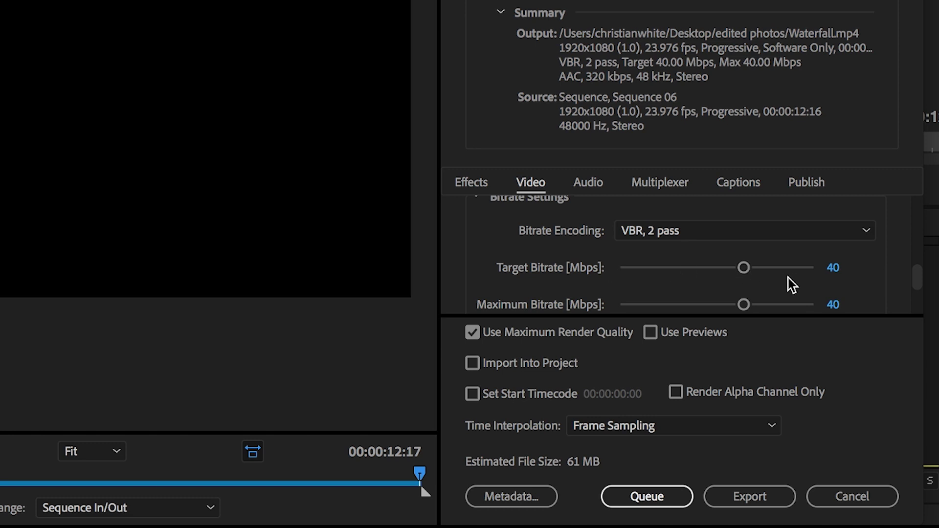
click(833, 268)
text(15)
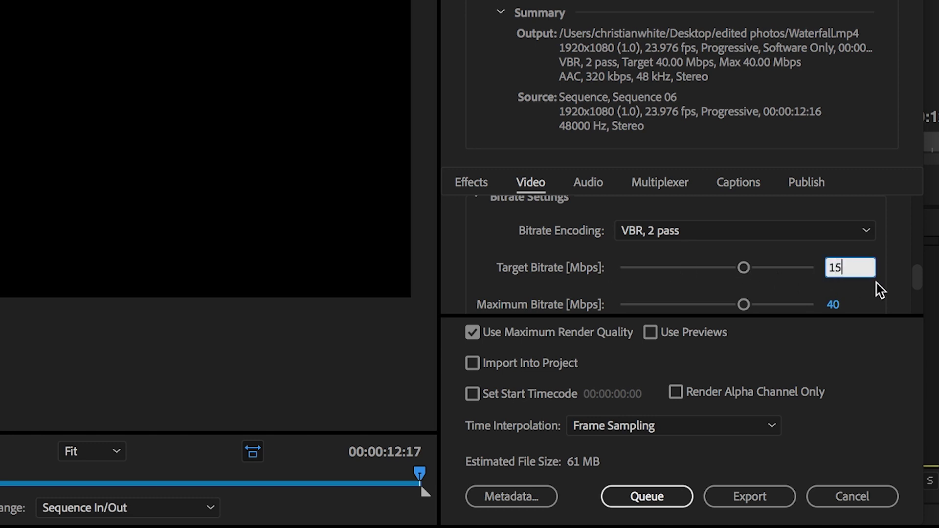
key(Return)
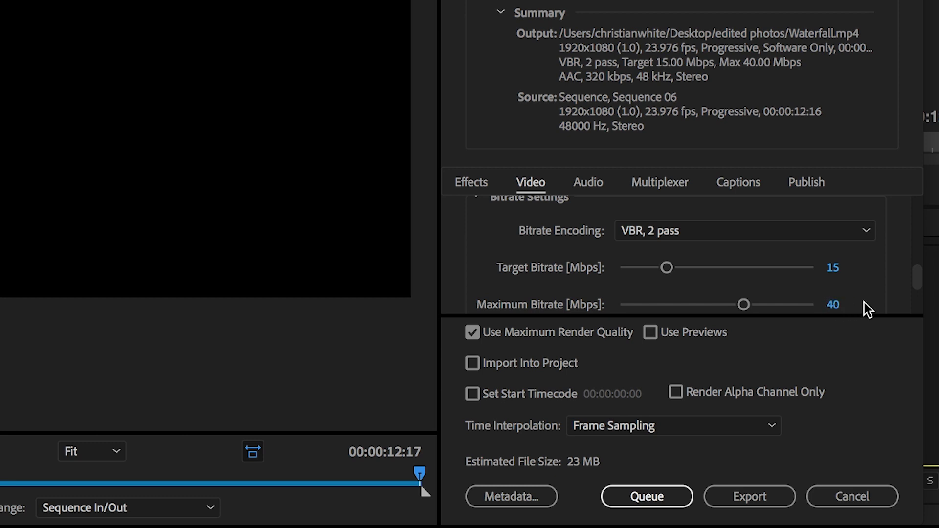
scroll(885, 298, down, 3)
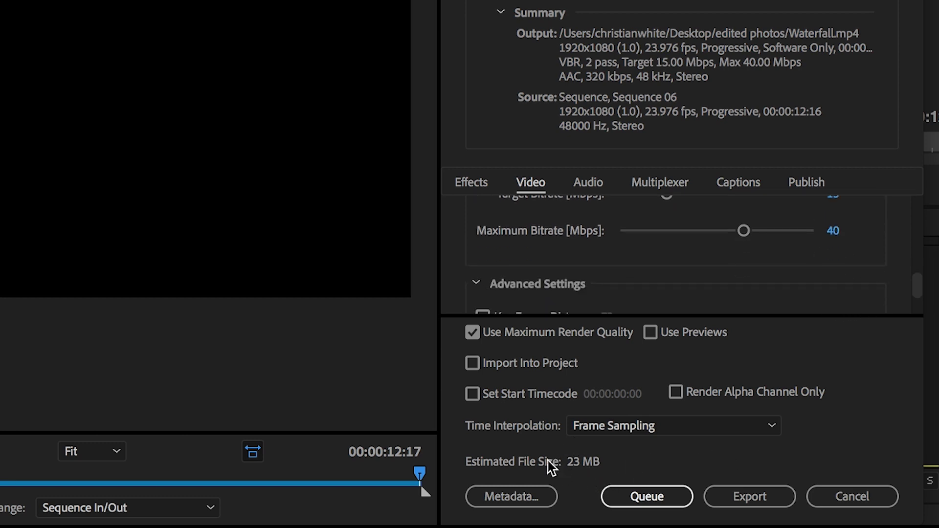
scroll(862, 279, down, 1)
scroll(863, 276, up, 3)
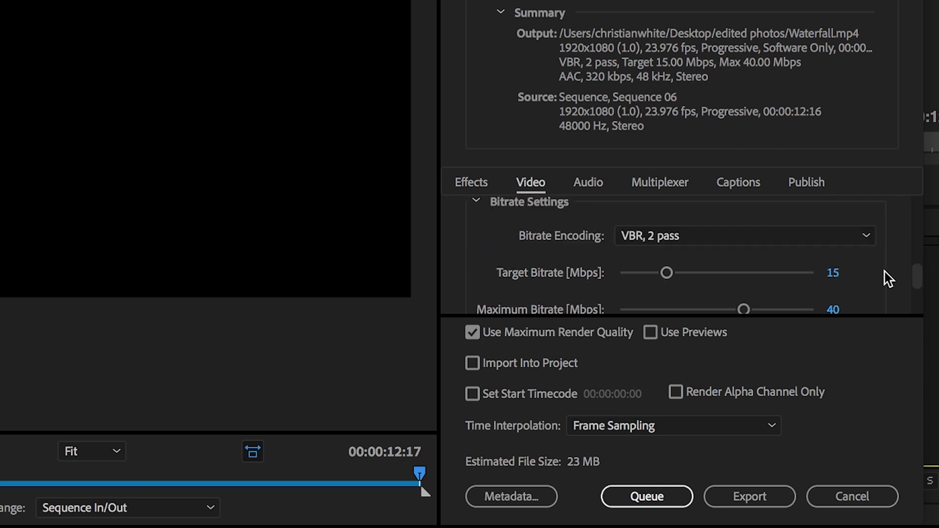
scroll(888, 279, down, 1)
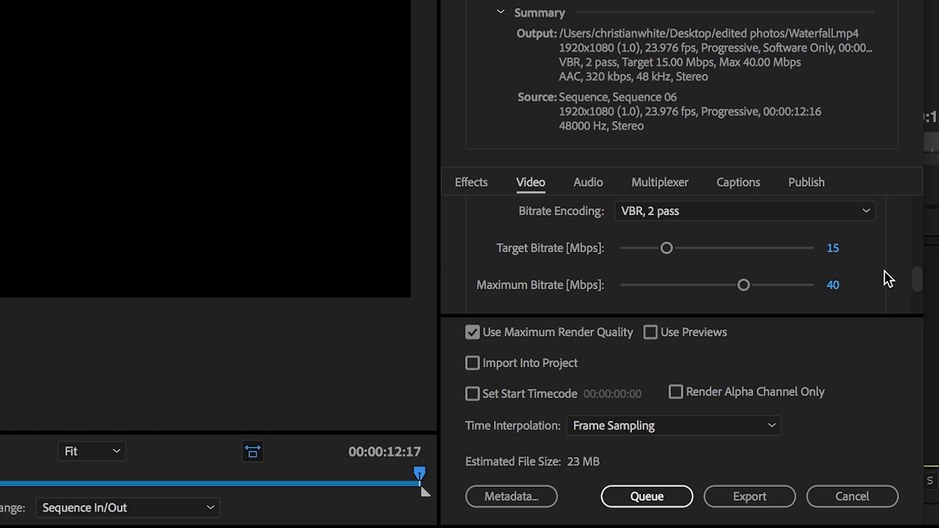
click(870, 217)
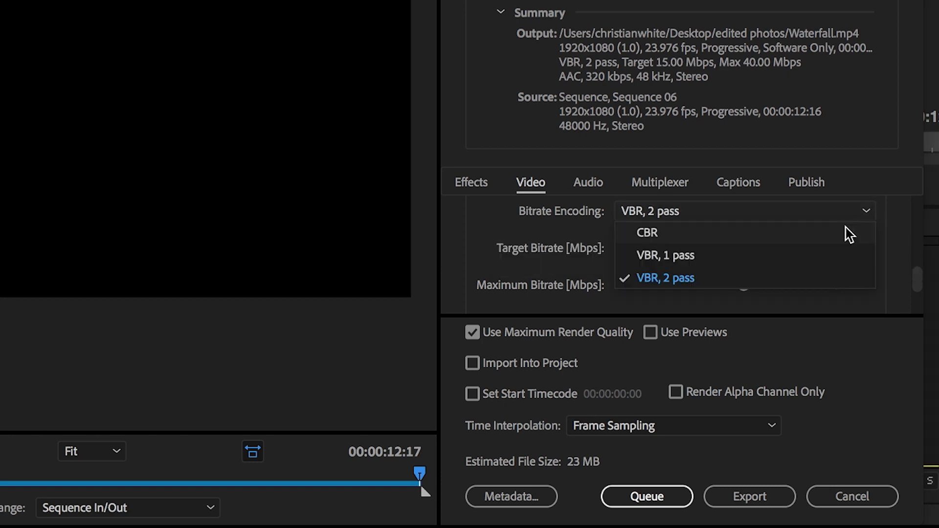
click(891, 223)
scroll(888, 252, down, 1)
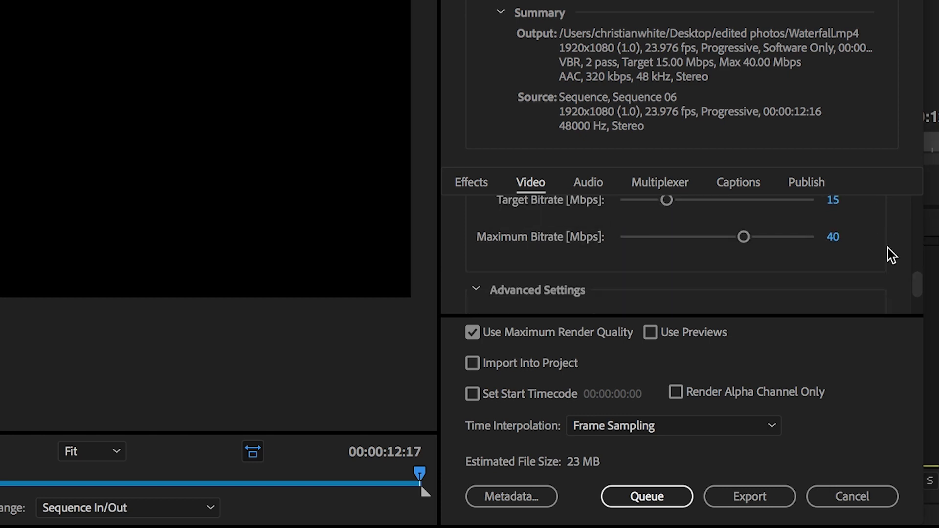
scroll(890, 254, down, 1)
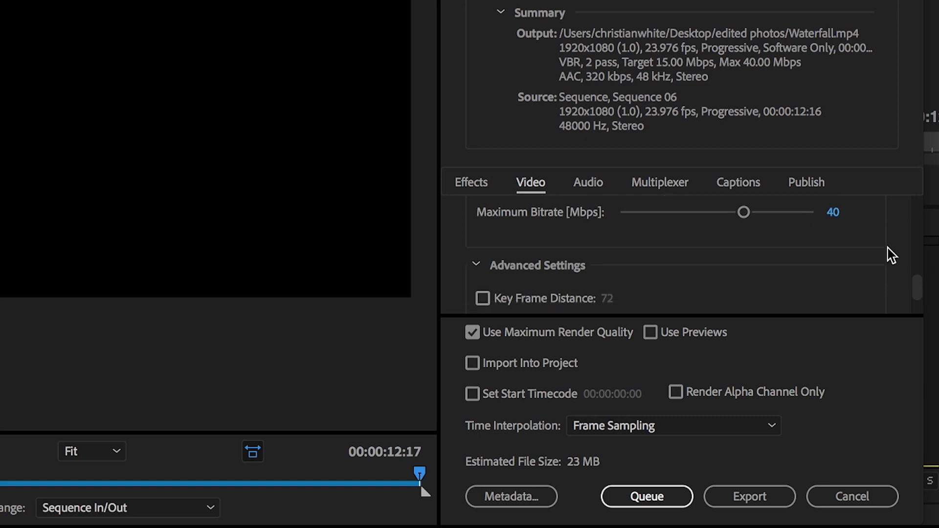
scroll(840, 355, down, 1)
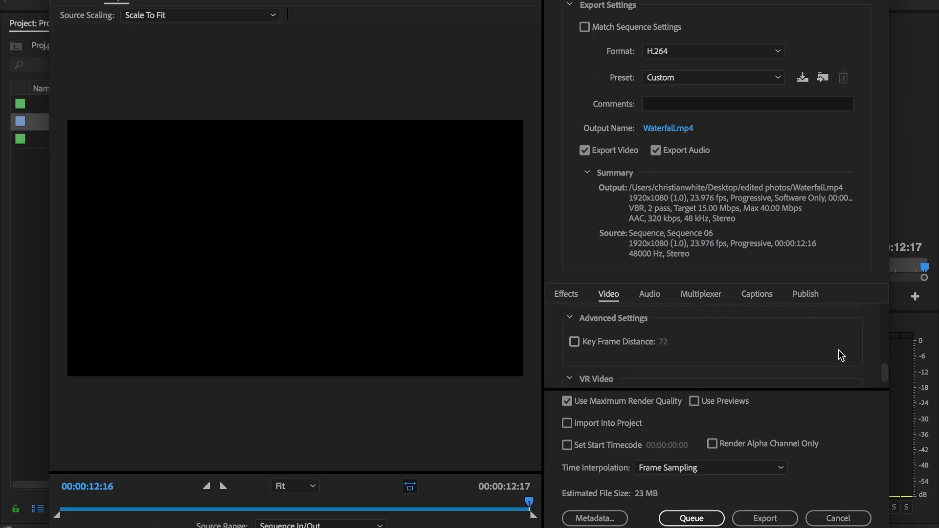
scroll(855, 349, down, 2)
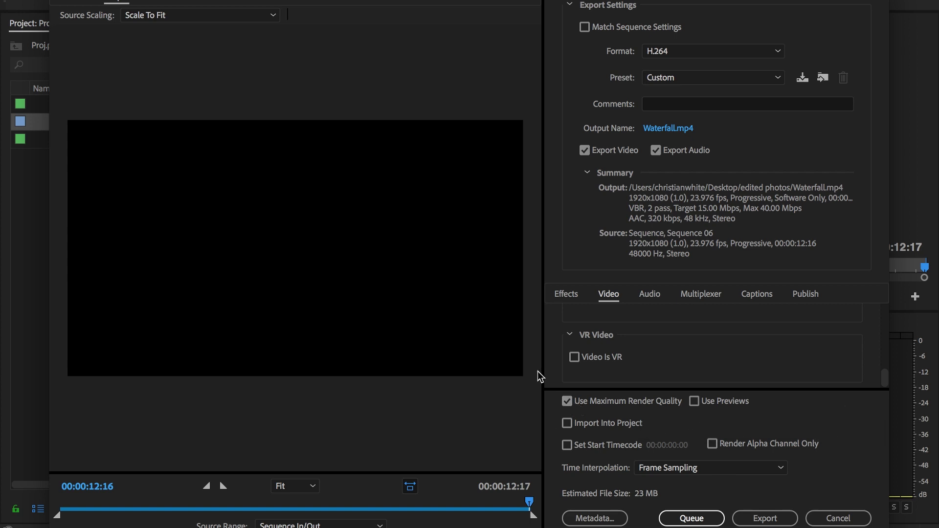
On the Audio tab, check AAC, 48000 Hz stereo, and keep High audio quality
click(654, 296)
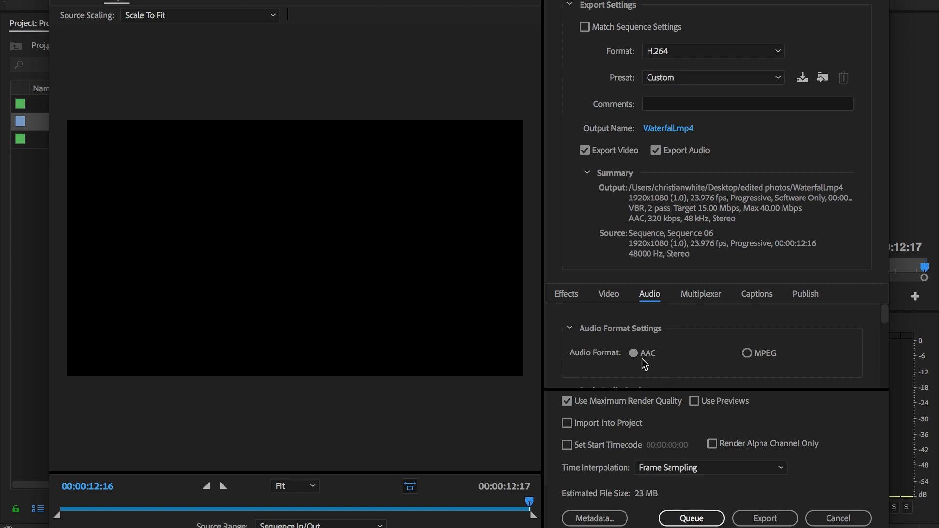
scroll(706, 338, down, 4)
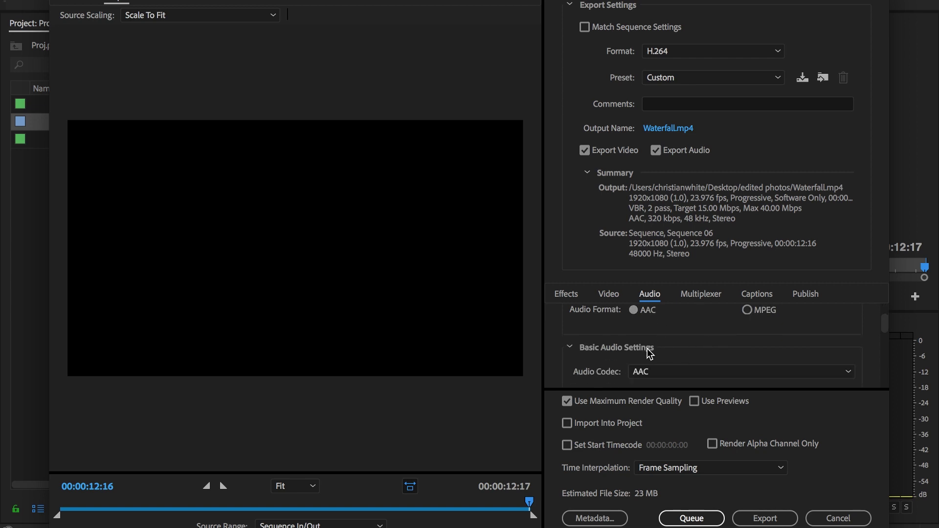
scroll(596, 359, down, 2)
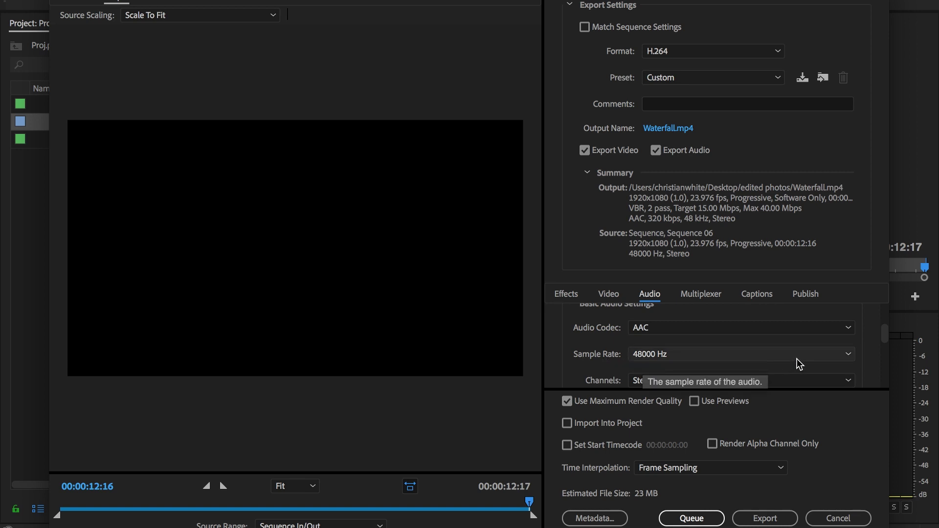
scroll(871, 355, down, 4)
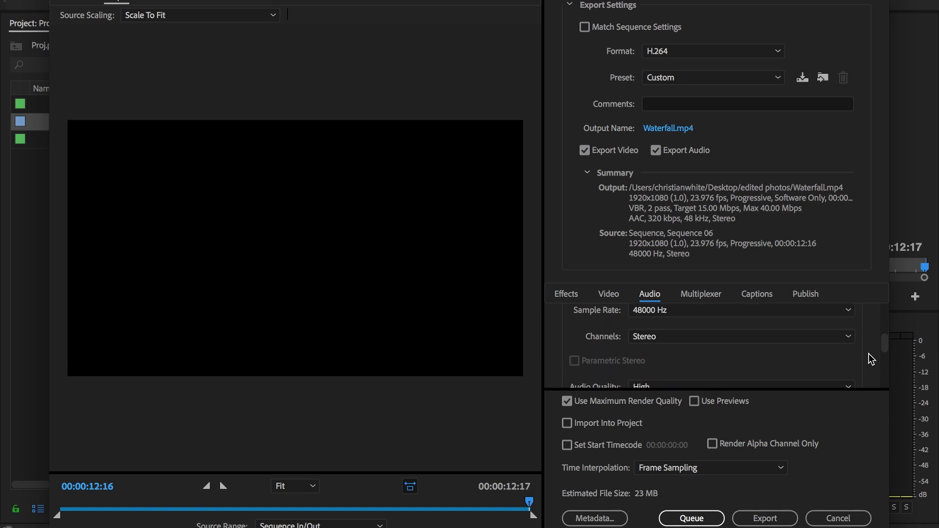
scroll(868, 360, down, 2)
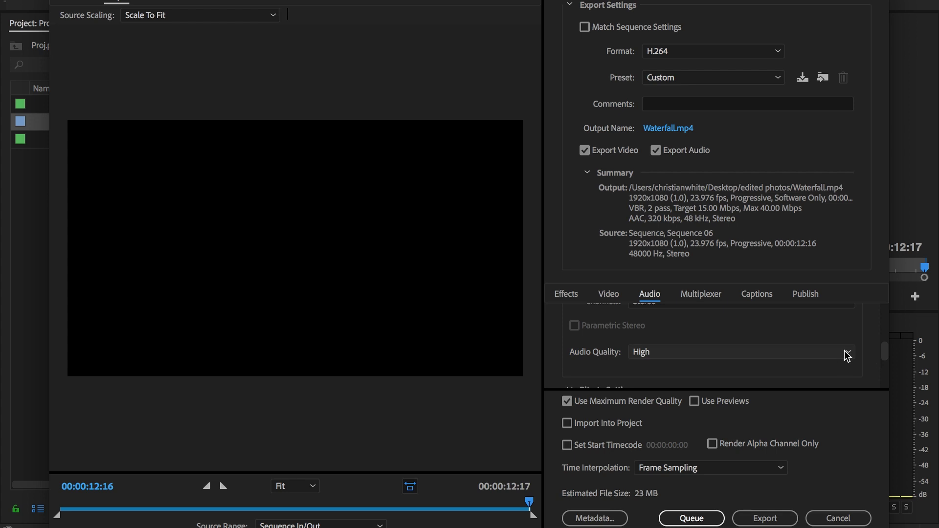
click(845, 353)
click(862, 363)
Confirm the 320 kbps audio bitrate and start saving the settings as a preset
scroll(863, 361, down, 5)
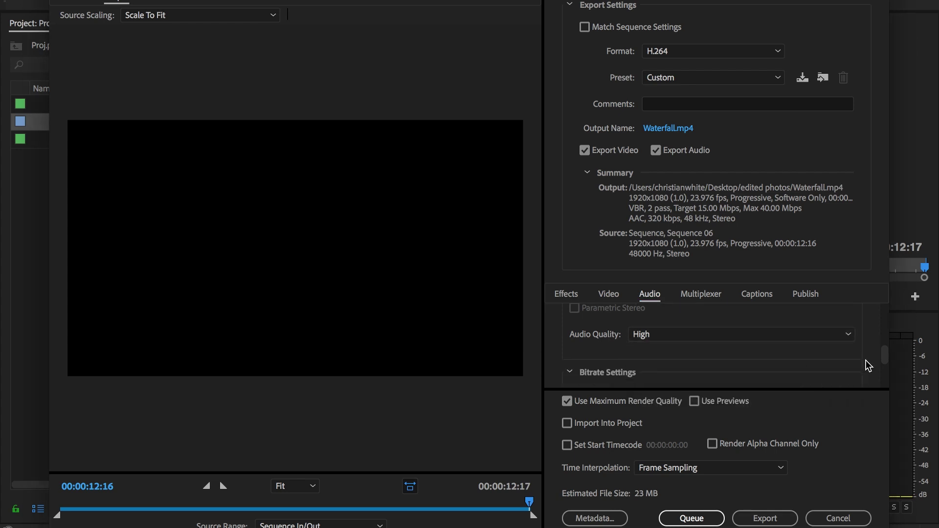
scroll(868, 365, down, 1)
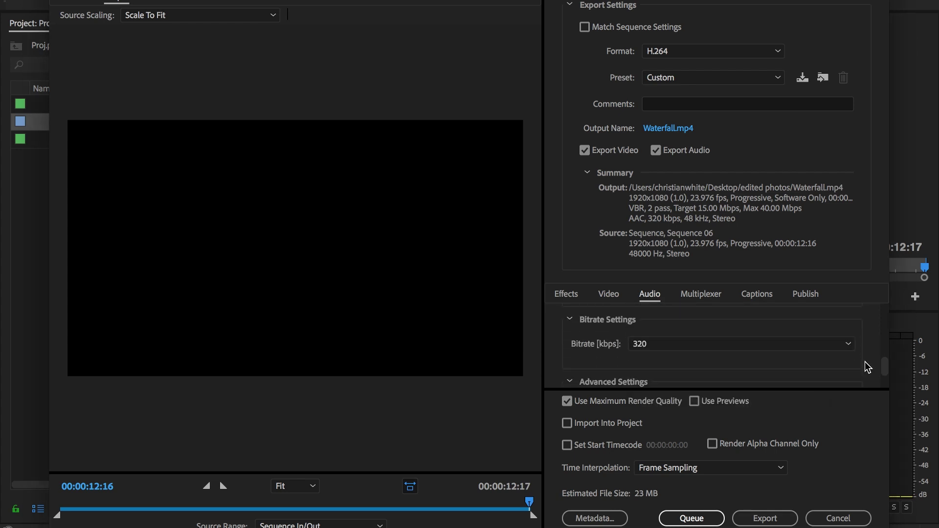
scroll(867, 360, down, 3)
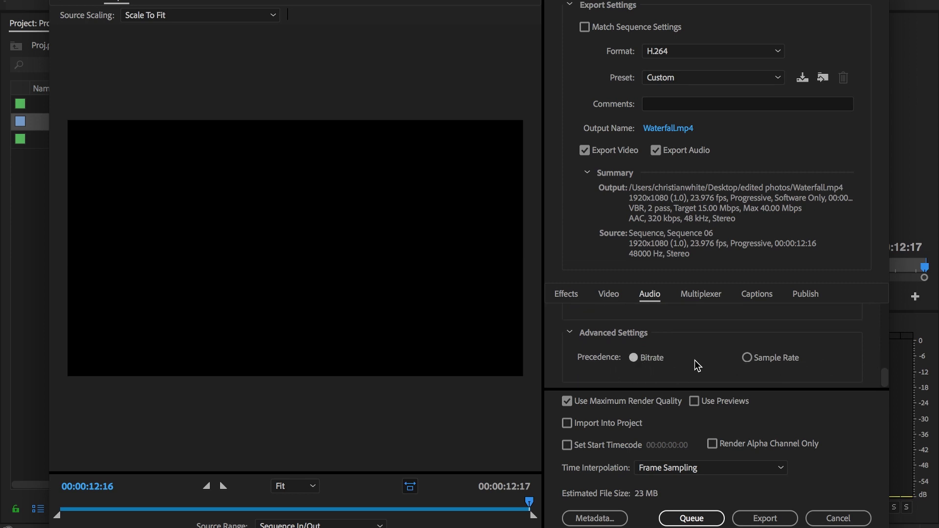
click(802, 78)
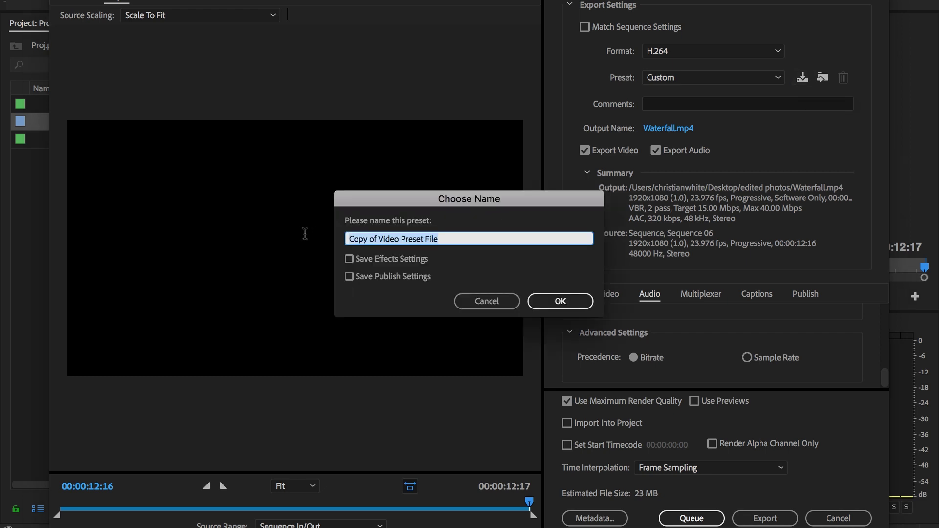
Name the preset 'Best Quality for YouTube!' and confirm it
text(Best )
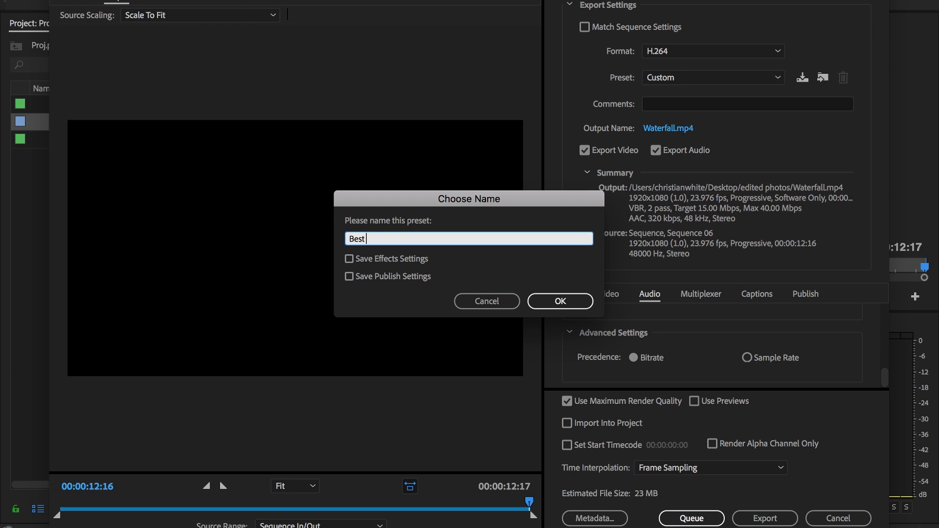
text(Quality for YouTube!)
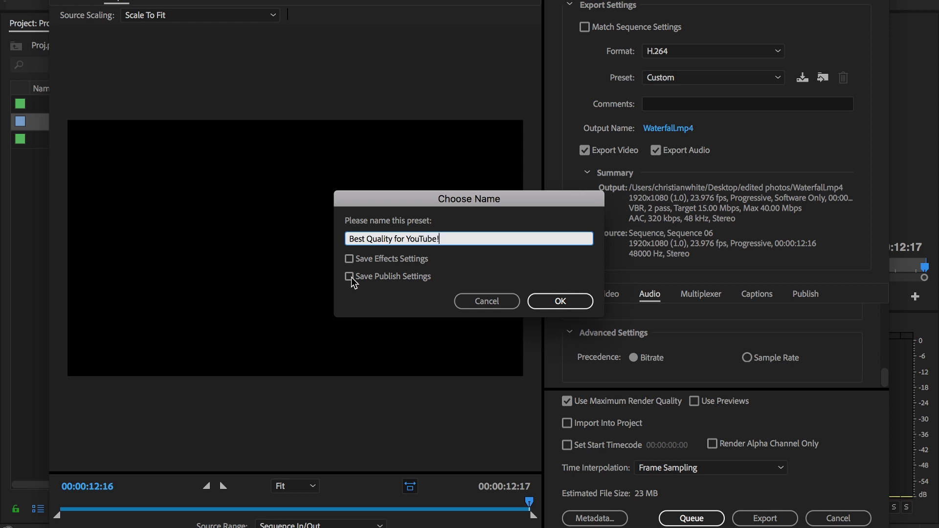
click(561, 300)
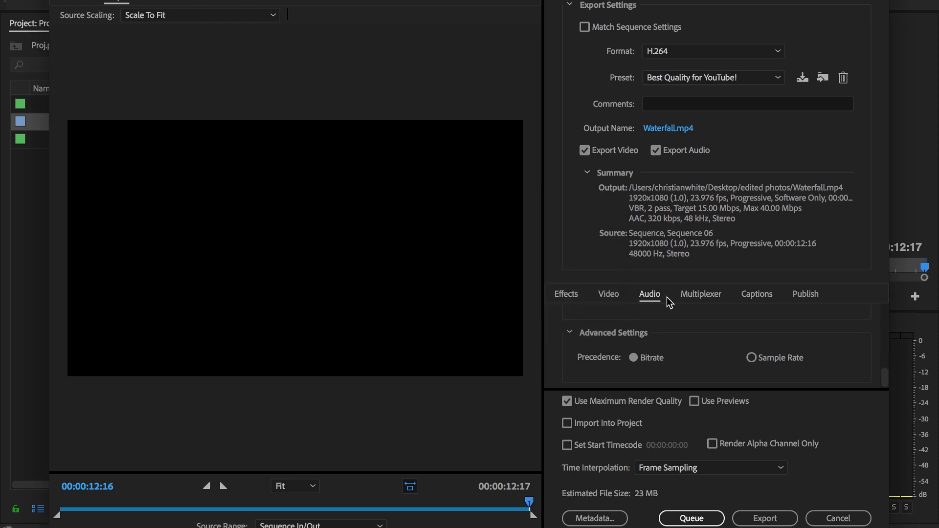